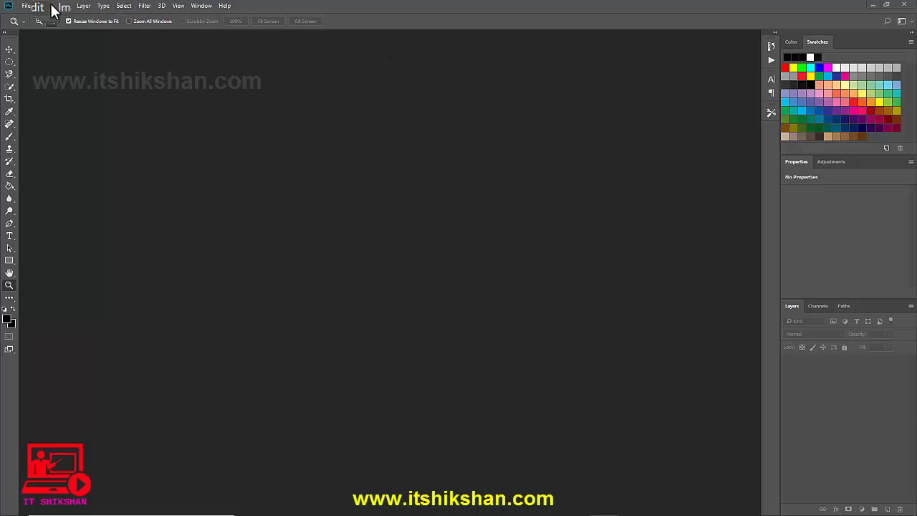
Create a new 7 × 5 in, 300 ppi white document from the Default Photoshop Size preset
{"action": "left_click", "coordinate": [21, 7]}
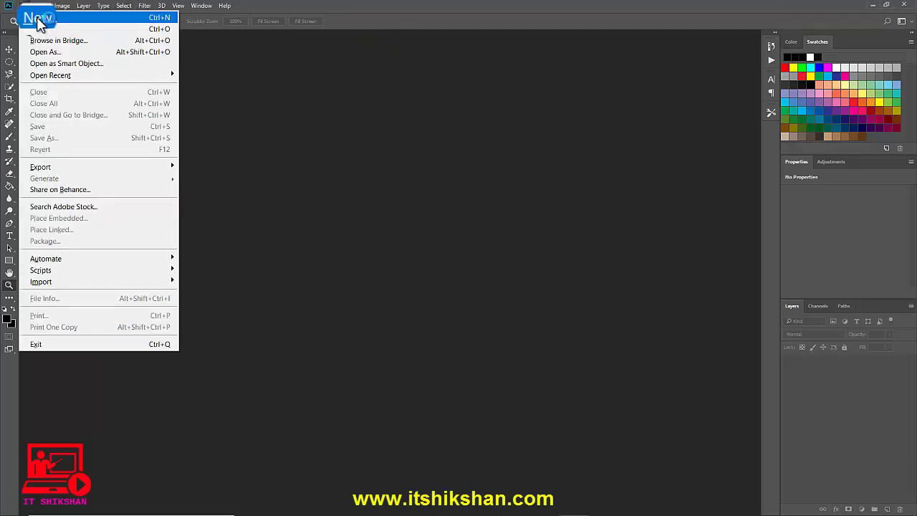
{"action": "left_click", "coordinate": [39, 20]}
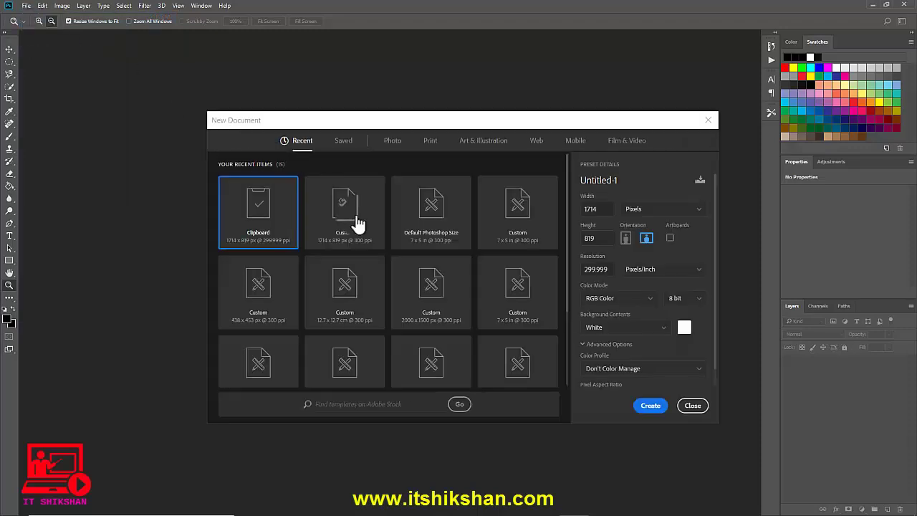
{"action": "left_click", "coordinate": [417, 228]}
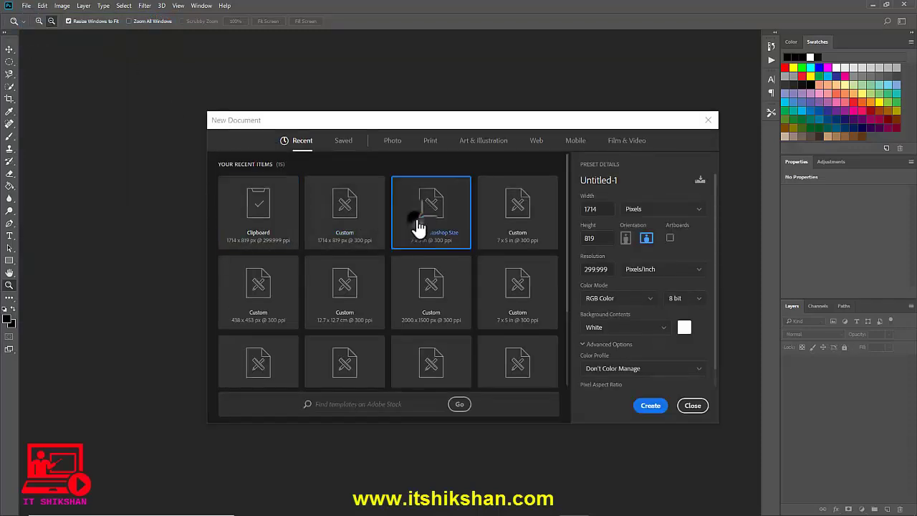
{"action": "left_click", "coordinate": [652, 405]}
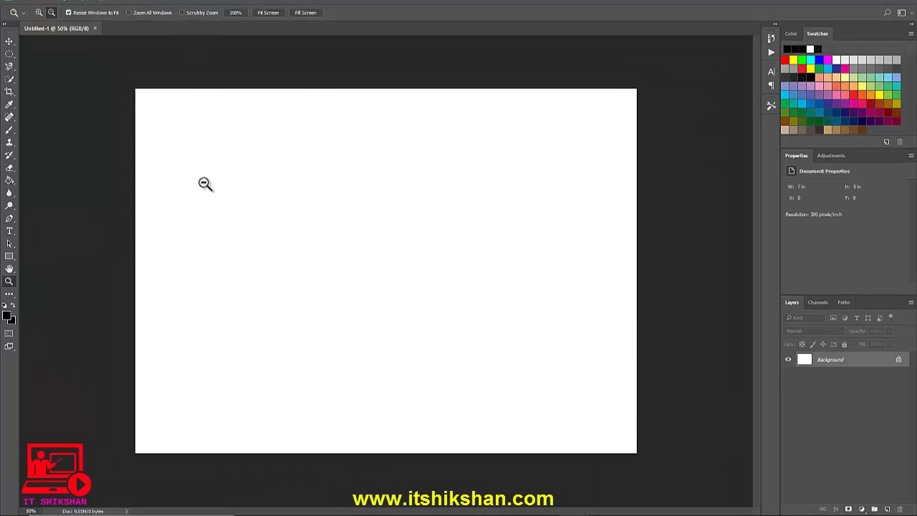
Create a second 7 × 5 in, 300 ppi document with Background Contents set to Black
{"action": "key", "text": "ctrl+n"}
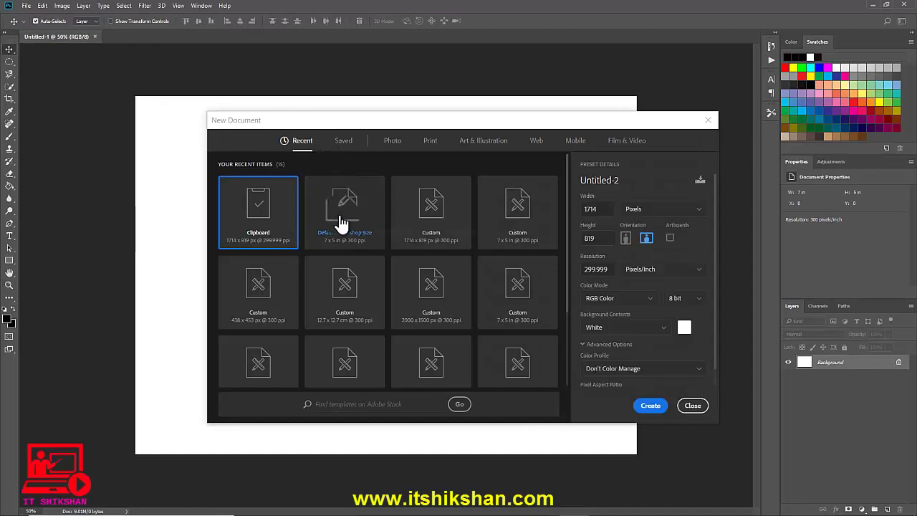
{"action": "left_click", "coordinate": [341, 224]}
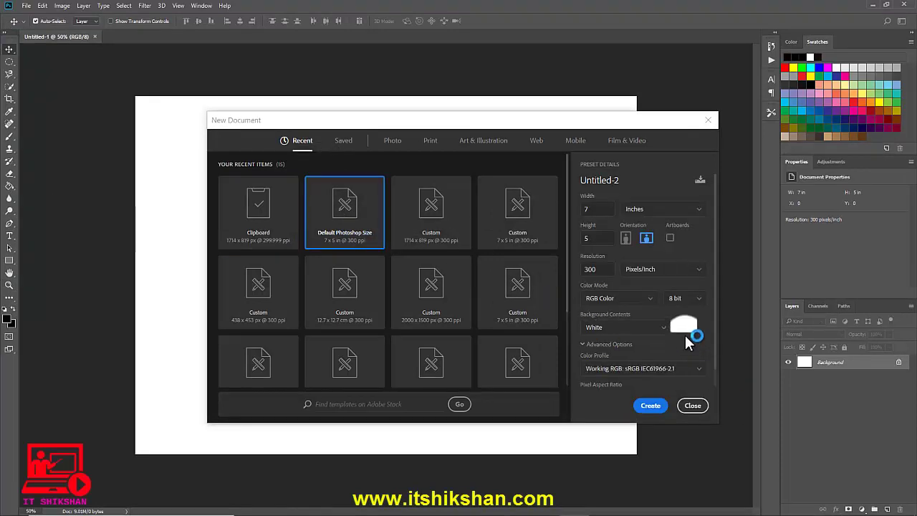
{"action": "left_click", "coordinate": [637, 329]}
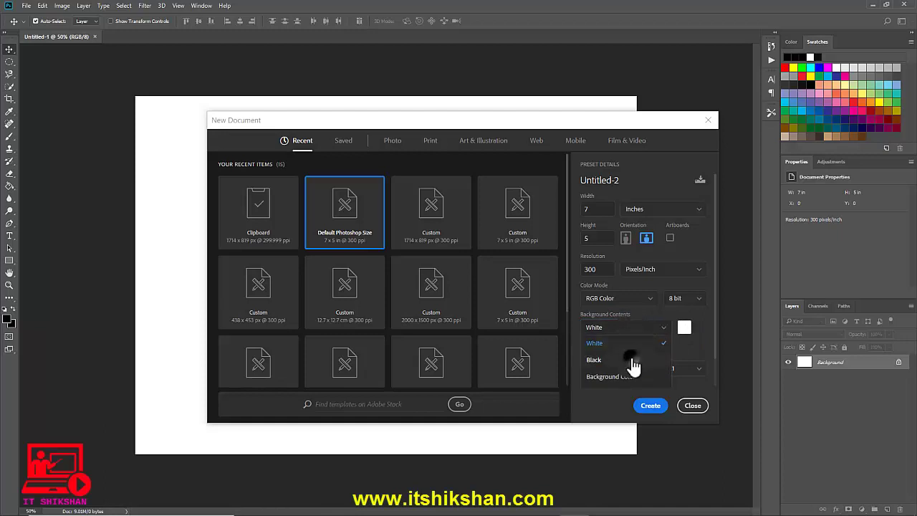
{"action": "left_click", "coordinate": [633, 361]}
{"action": "left_click", "coordinate": [649, 405]}
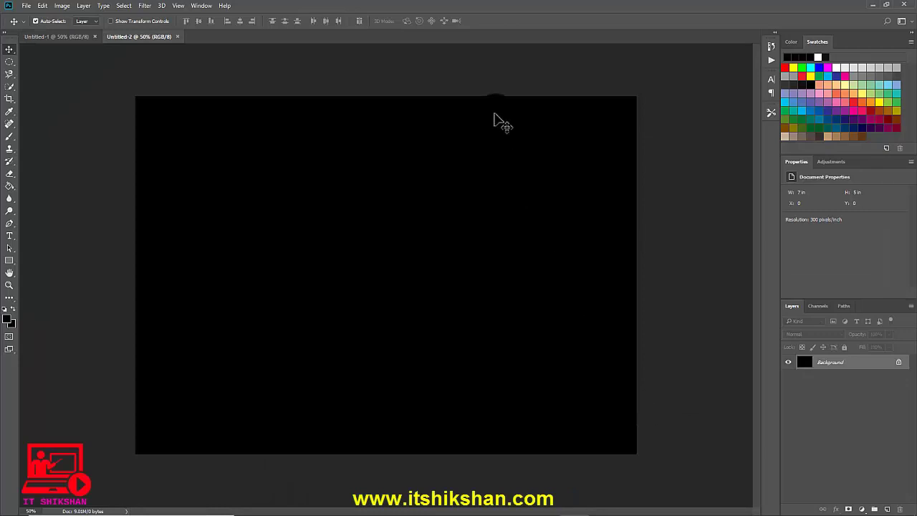
Open the tree JPEG and the images.jpg airplane photo together from the images folder
{"action": "left_click", "coordinate": [51, 102]}
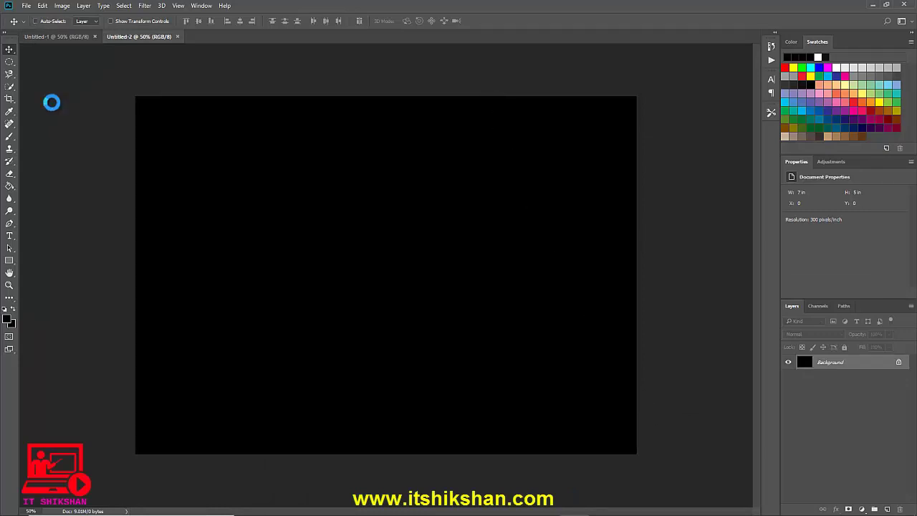
{"action": "key", "text": "ctrl+o"}
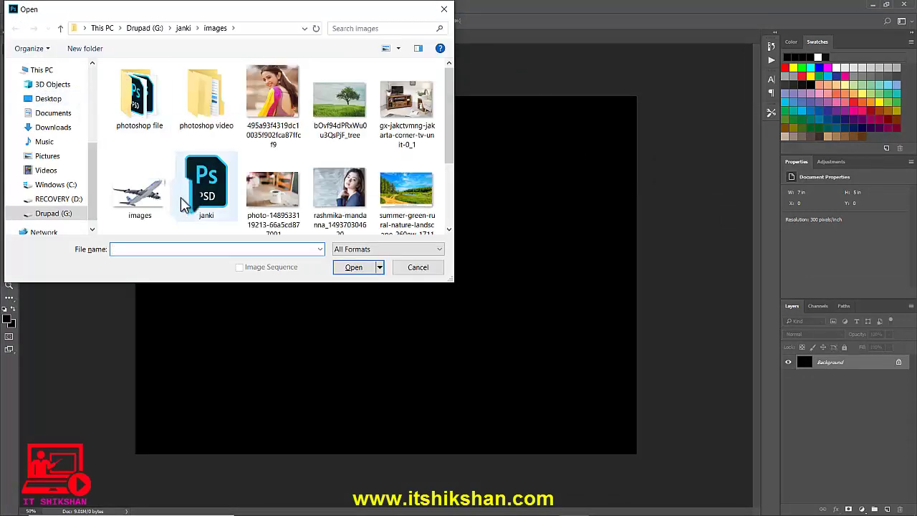
{"action": "left_click", "coordinate": [145, 203]}
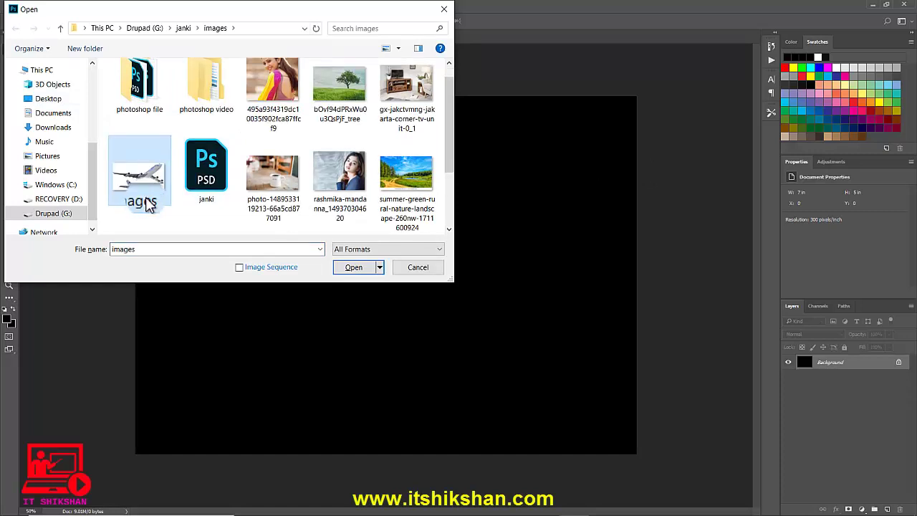
{"action": "key", "text": "ctrl"}
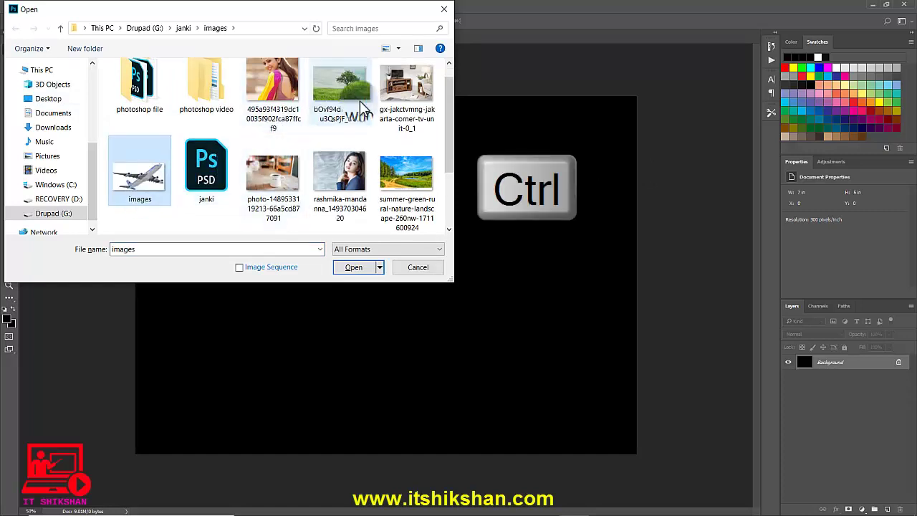
{"action": "left_click", "coordinate": [360, 100], "text": "ctrl"}
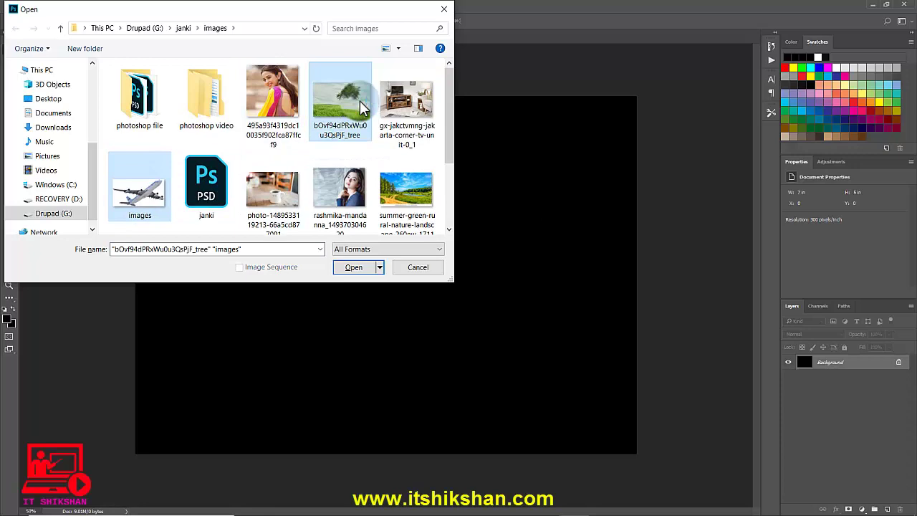
{"action": "left_click", "coordinate": [356, 268]}
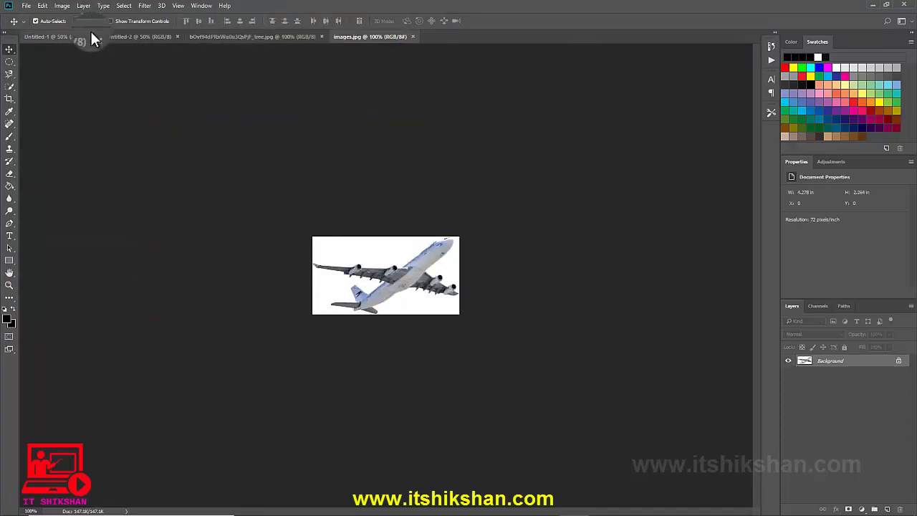
Drag the airplane image onto the black Untitled-2 document as Layer 1
{"action": "left_click", "coordinate": [65, 36]}
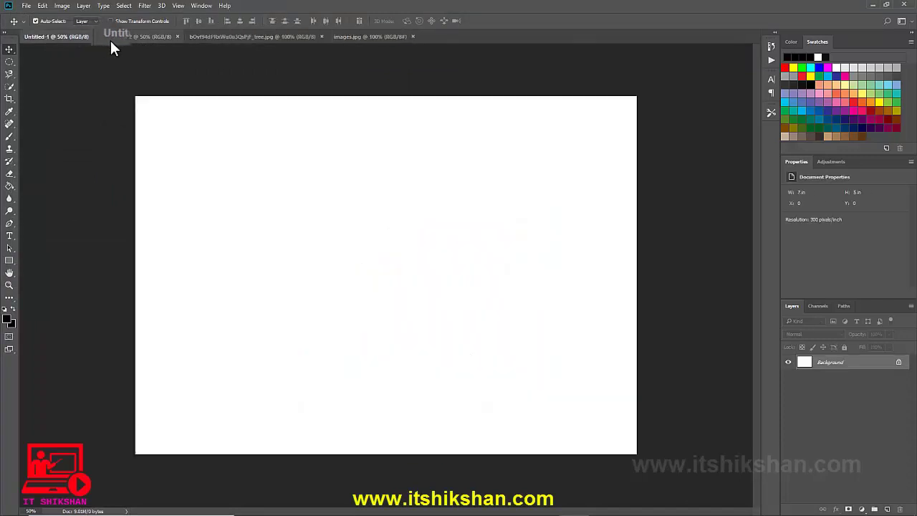
{"action": "left_click", "coordinate": [114, 38]}
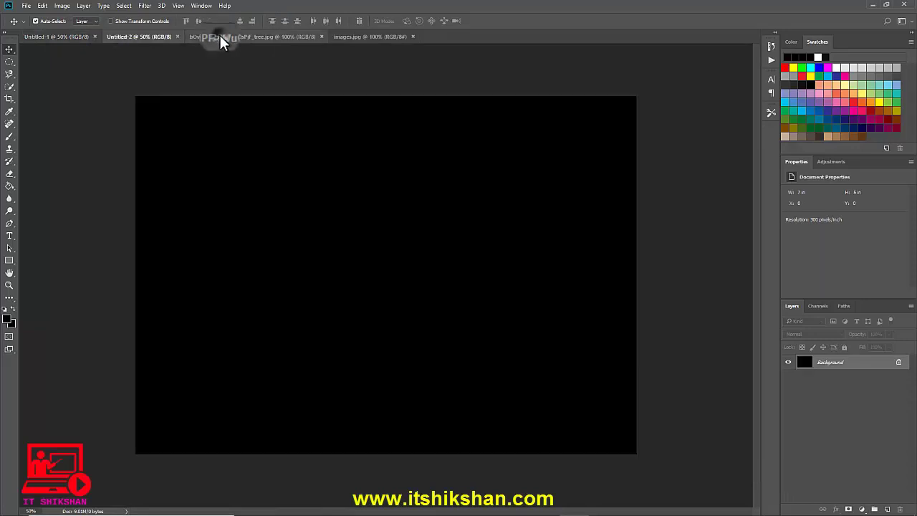
{"action": "left_click", "coordinate": [220, 35]}
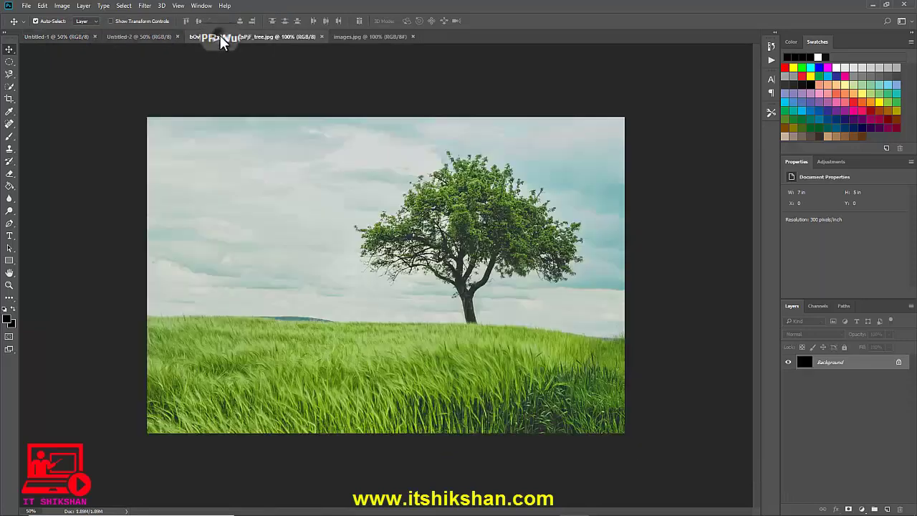
{"action": "left_click", "coordinate": [358, 37]}
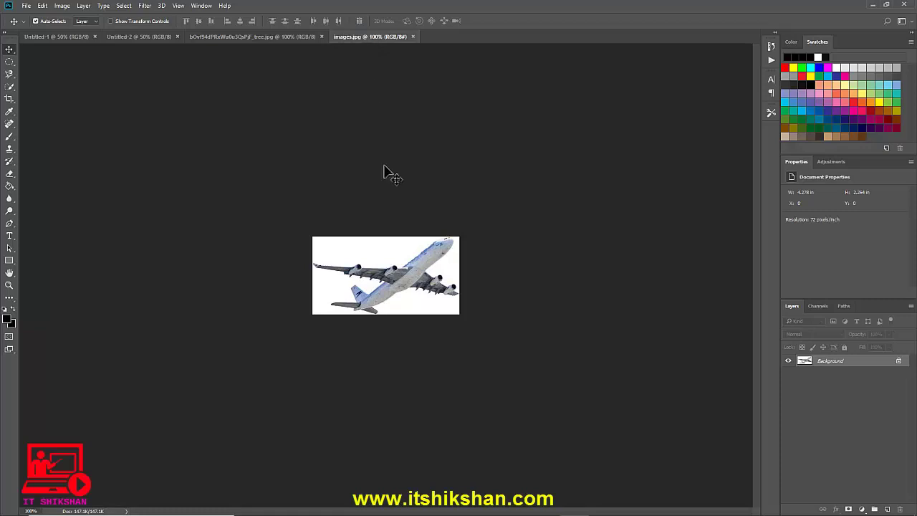
{"action": "mouse_move", "coordinate": [394, 274]}
{"action": "left_mouse_down"}
{"action": "mouse_move", "coordinate": [397, 286]}
{"action": "mouse_move", "coordinate": [172, 67]}
{"action": "mouse_move", "coordinate": [354, 266]}
{"action": "left_mouse_up"}
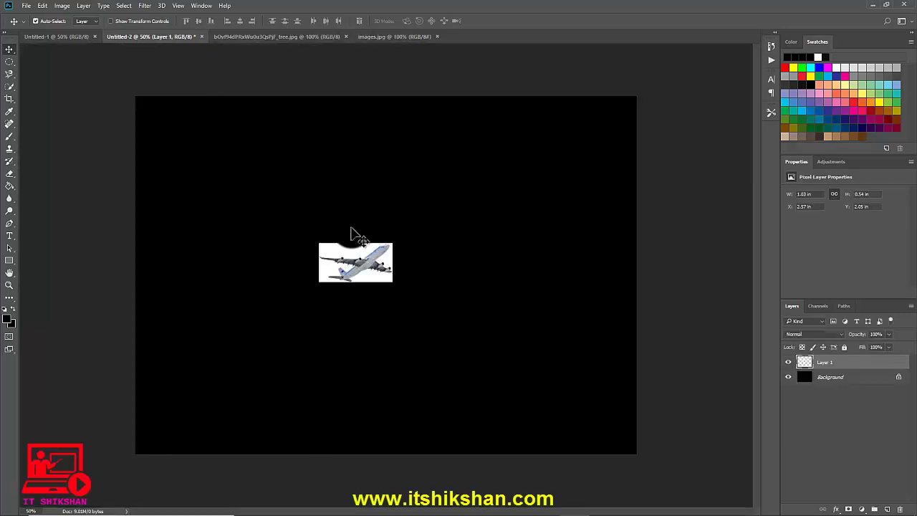
Close the images.jpg airplane document, leaving the tree photo showing
{"action": "left_click", "coordinate": [380, 40]}
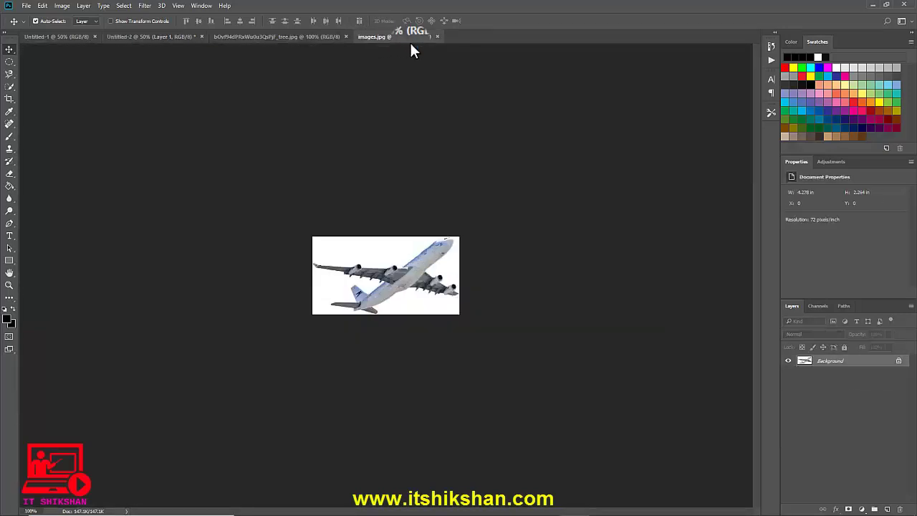
{"action": "left_click", "coordinate": [440, 40]}
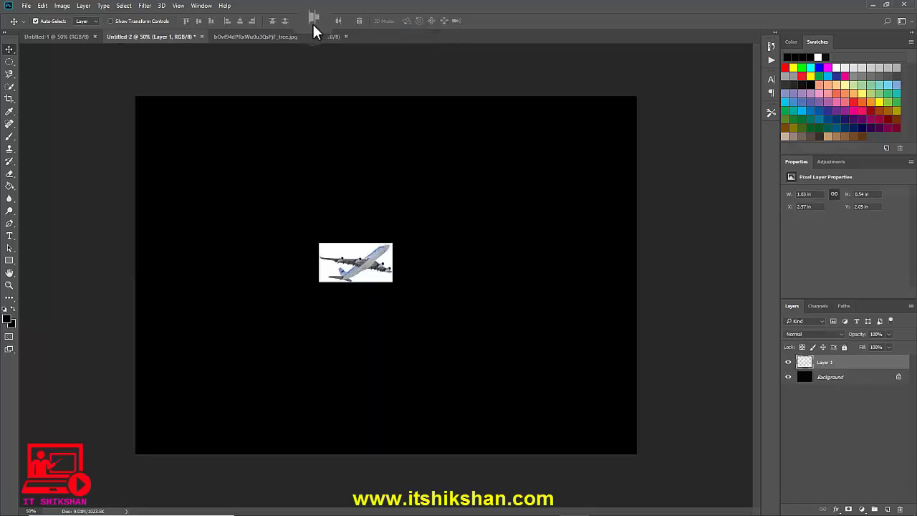
{"action": "left_click", "coordinate": [290, 37]}
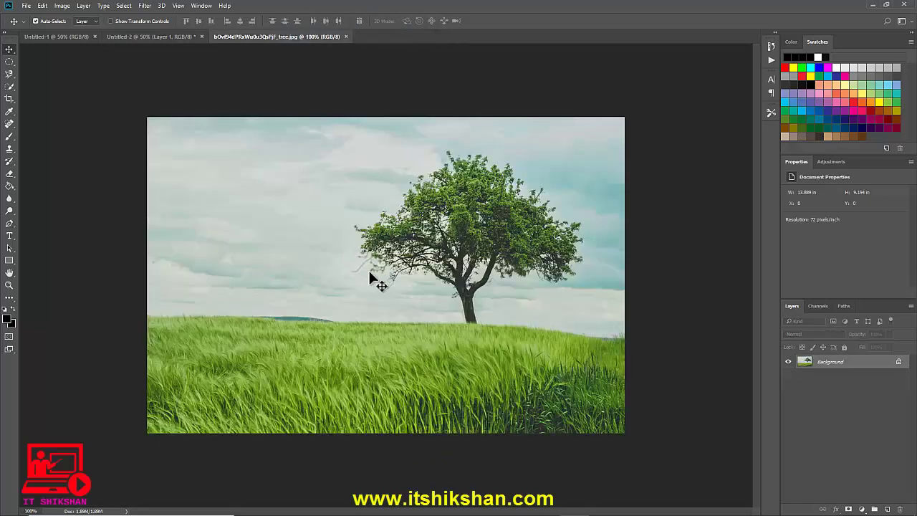
Place the tree photo as Layer 1 on white Untitled-1 and close the tree JPEG
{"action": "mouse_move", "coordinate": [290, 217]}
{"action": "left_mouse_down"}
{"action": "mouse_move", "coordinate": [62, 37]}
{"action": "mouse_move", "coordinate": [160, 106]}
{"action": "left_mouse_up"}
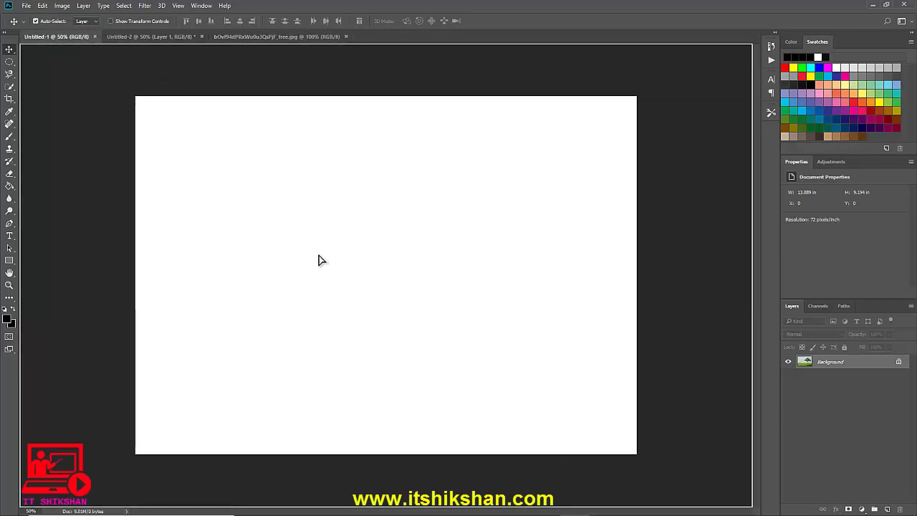
{"action": "left_click_drag", "start_coordinate": [276, 213], "coordinate": [318, 254]}
{"action": "left_click", "coordinate": [308, 39]}
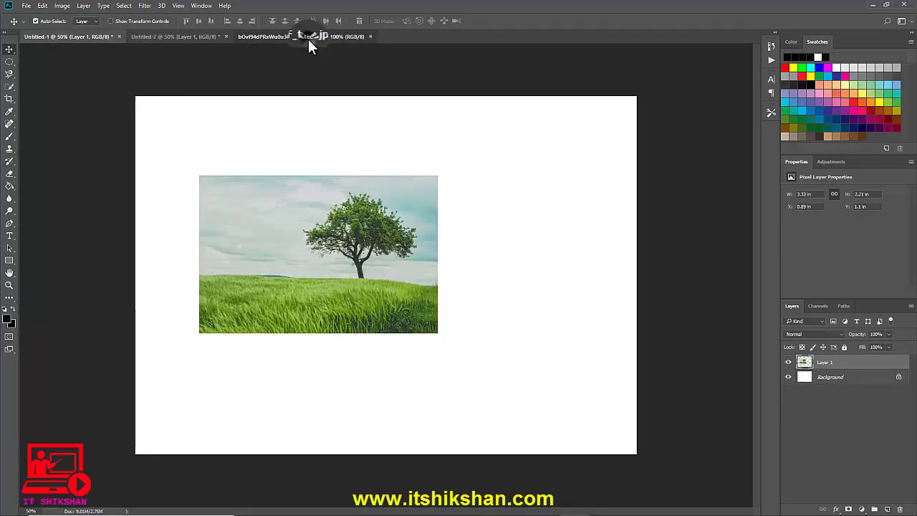
{"action": "left_click", "coordinate": [371, 34]}
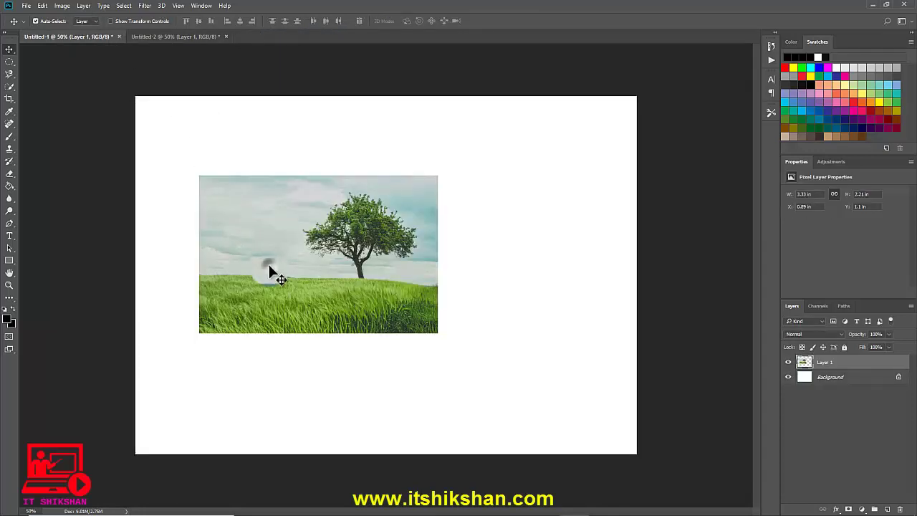
{"action": "key", "text": "ctrl+t"}
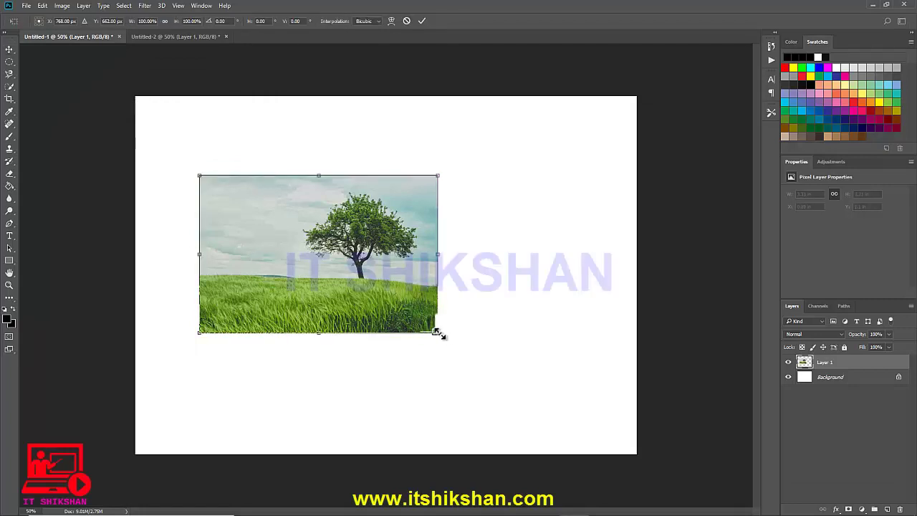
Scale the tree layer to about 6.75 × 4.85 in, leaving a thin white border, and apply
{"action": "left_click_drag", "start_coordinate": [438, 332], "coordinate": [571, 448]}
{"action": "left_click_drag", "start_coordinate": [439, 395], "coordinate": [385, 323]}
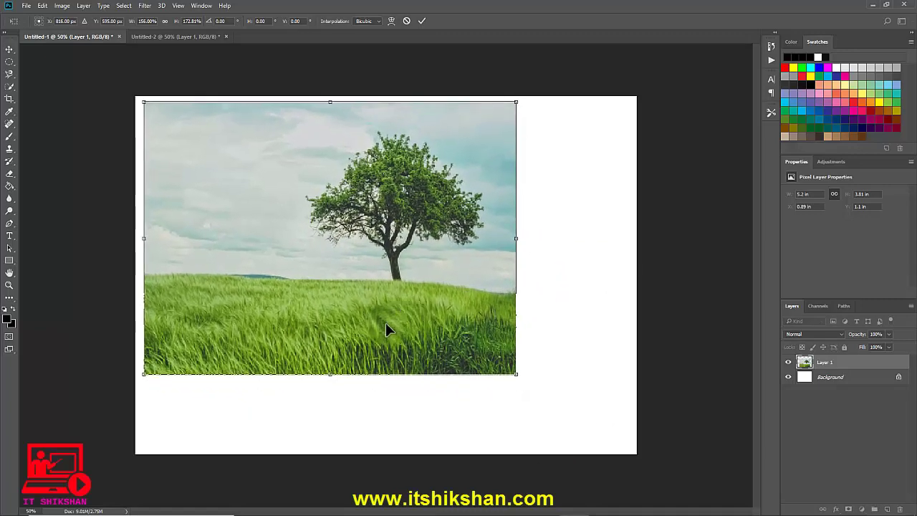
{"action": "left_click_drag", "start_coordinate": [516, 240], "coordinate": [630, 255]}
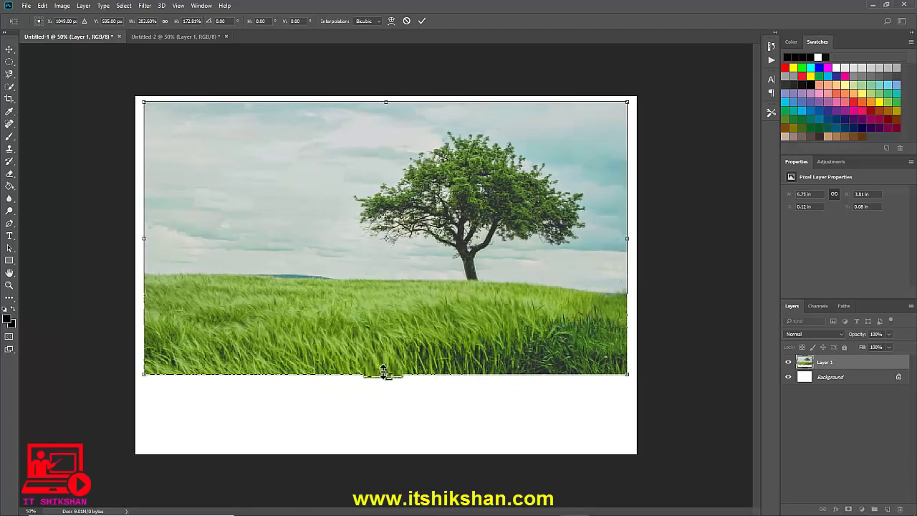
{"action": "left_click_drag", "start_coordinate": [386, 374], "coordinate": [397, 453]}
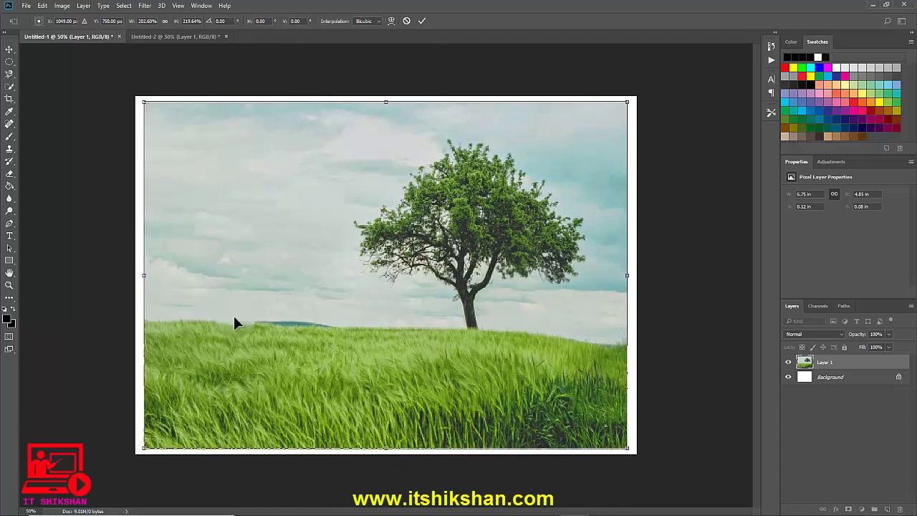
{"action": "left_click", "coordinate": [8, 47]}
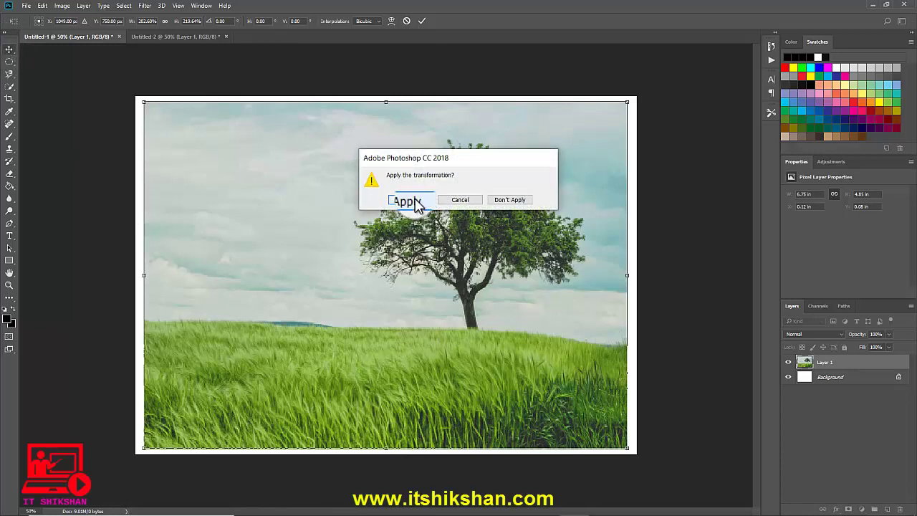
{"action": "left_click", "coordinate": [414, 200]}
{"action": "left_click", "coordinate": [415, 198]}
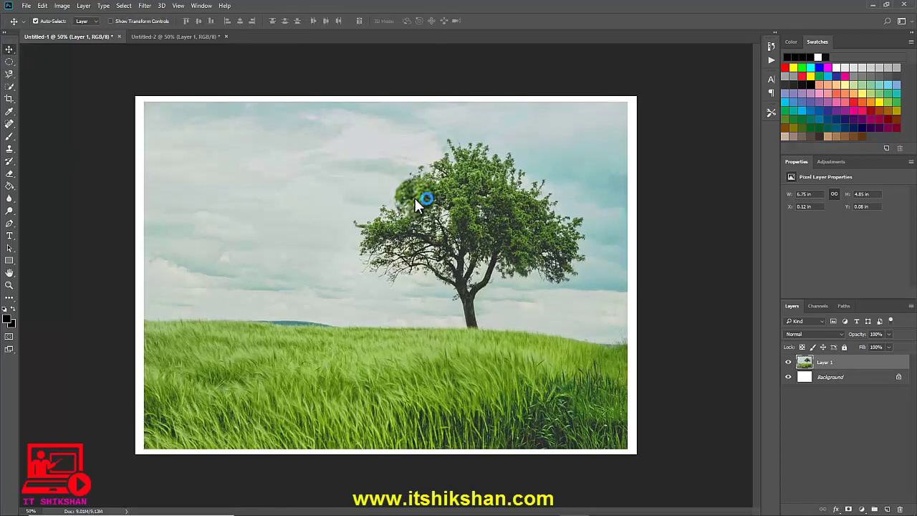
In Untitled-2, move the airplane upper-left and enlarge it to about 5.01 × 3.44 in
{"action": "left_click", "coordinate": [197, 34]}
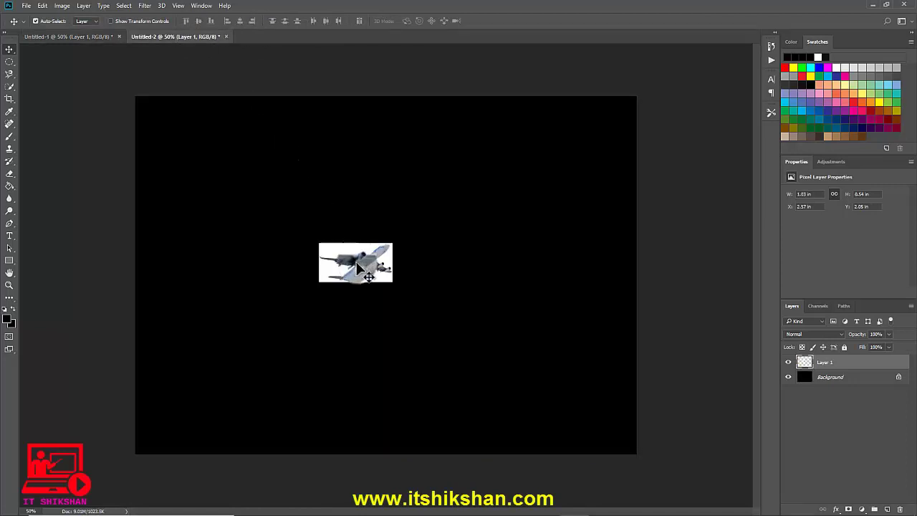
{"action": "key", "text": "ctrl+t"}
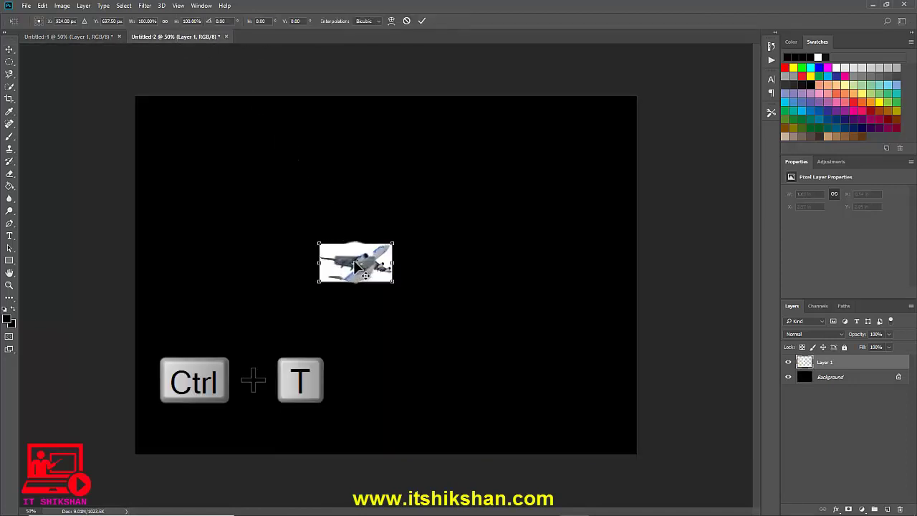
{"action": "left_click_drag", "start_coordinate": [344, 265], "coordinate": [228, 164]}
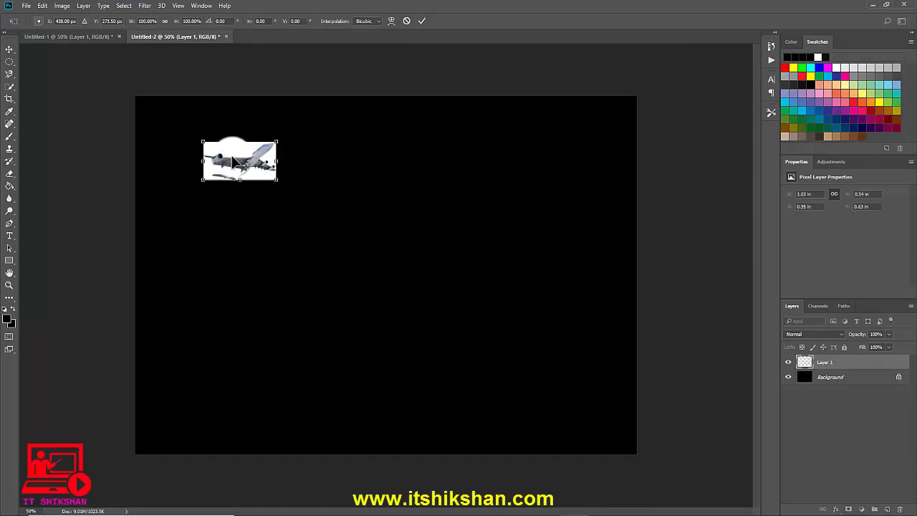
{"action": "mouse_move", "coordinate": [277, 180]}
{"action": "left_mouse_down"}
{"action": "mouse_move", "coordinate": [479, 337]}
{"action": "mouse_move", "coordinate": [577, 390]}
{"action": "mouse_move", "coordinate": [564, 388]}
{"action": "left_mouse_up"}
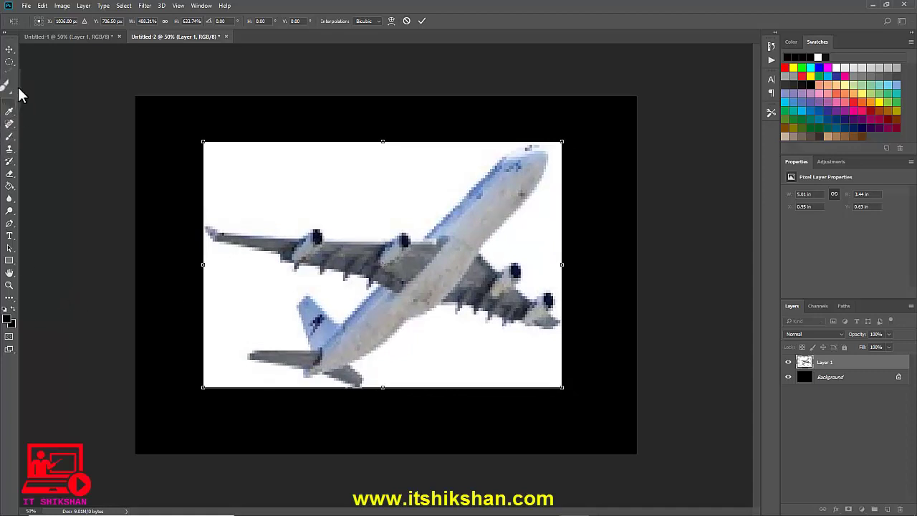
{"action": "left_click", "coordinate": [9, 50]}
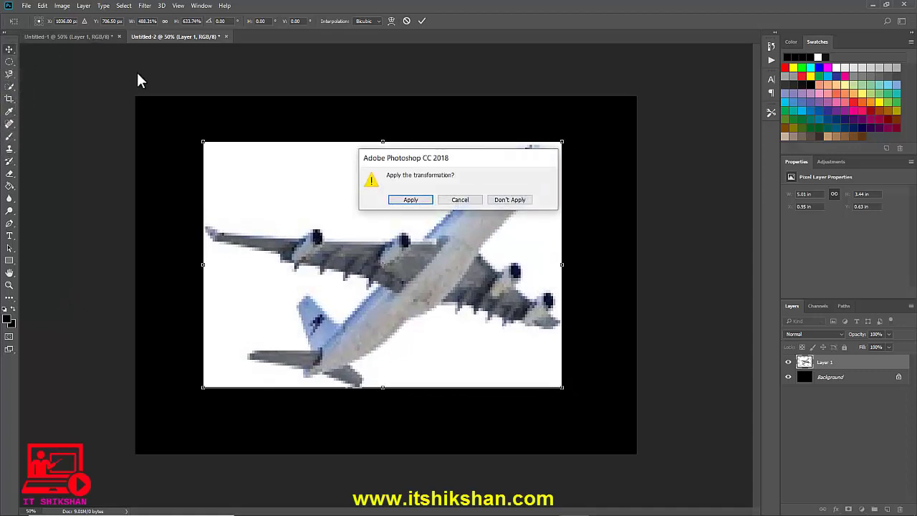
Apply the airplane enlargement, then Magic Wand-select and delete the white background around it
{"action": "left_click", "coordinate": [411, 200]}
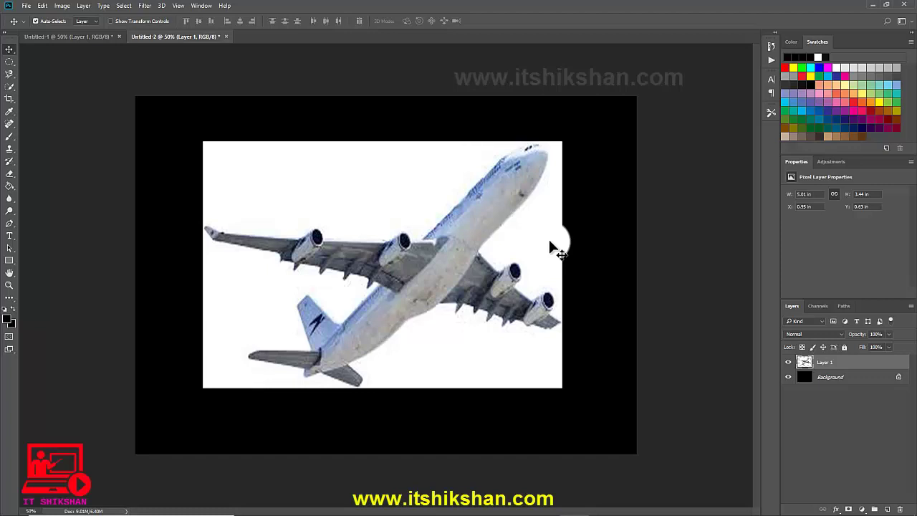
{"action": "left_click", "coordinate": [9, 87]}
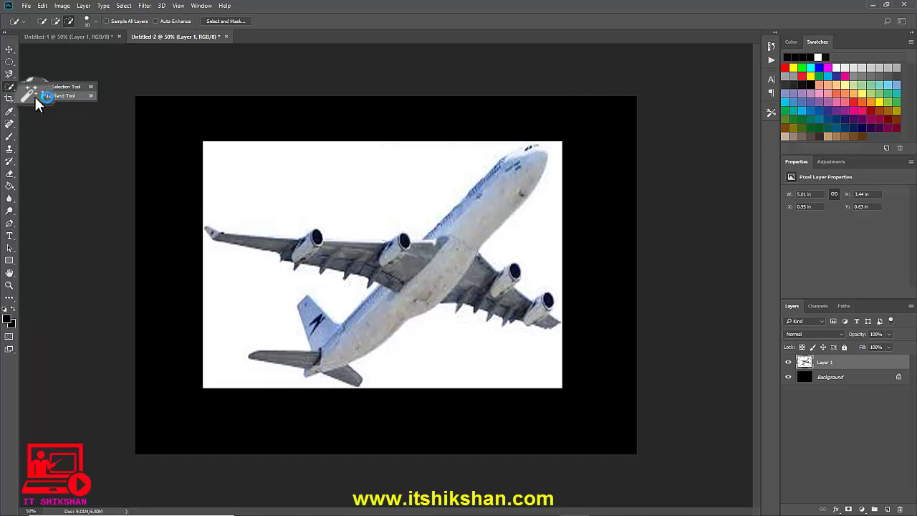
{"action": "left_click", "coordinate": [37, 96]}
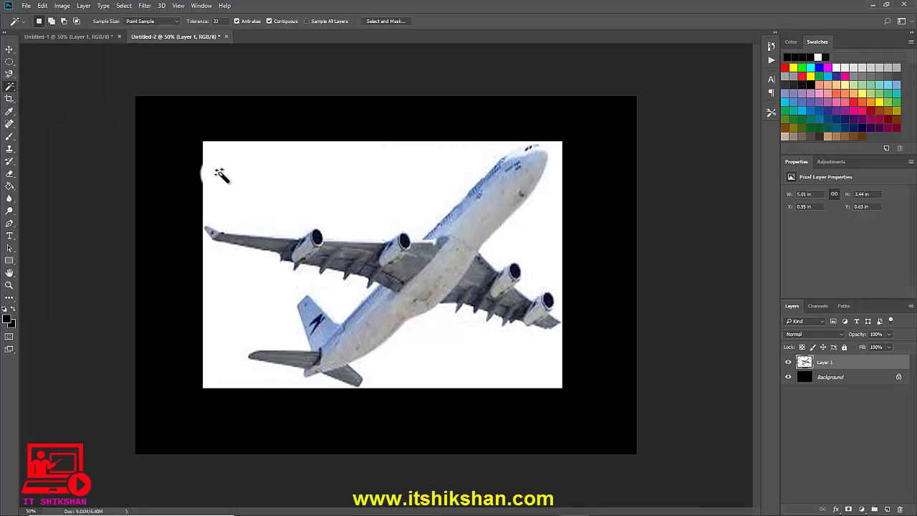
{"action": "left_click", "coordinate": [219, 174]}
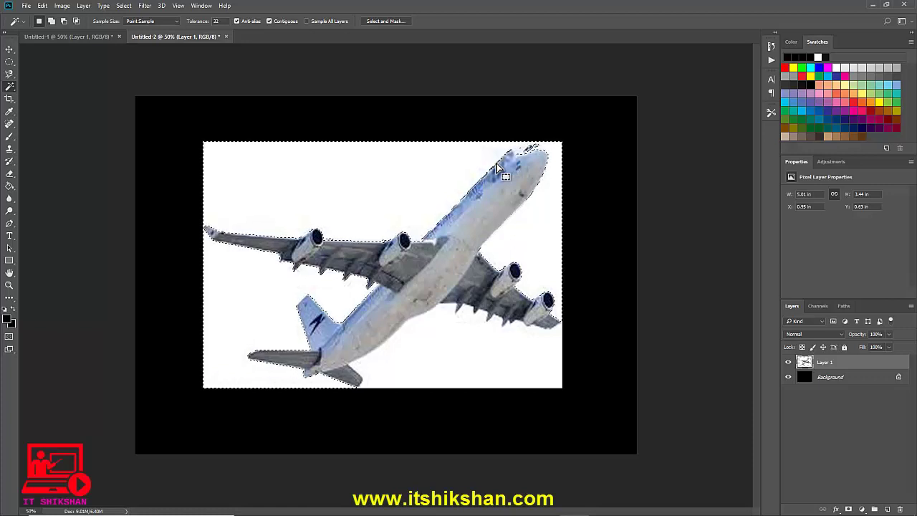
{"action": "key", "text": "Delete"}
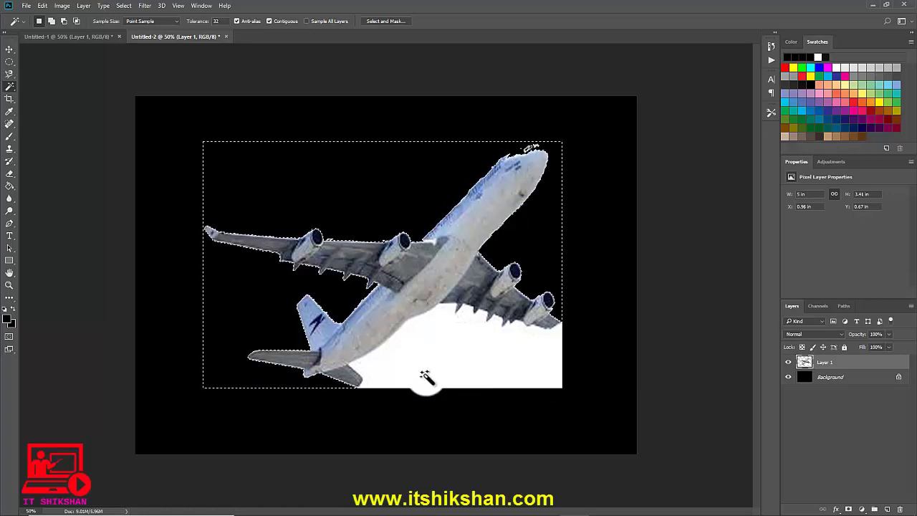
Delete the leftover white area in the lower right and deselect
{"action": "left_click", "coordinate": [423, 363]}
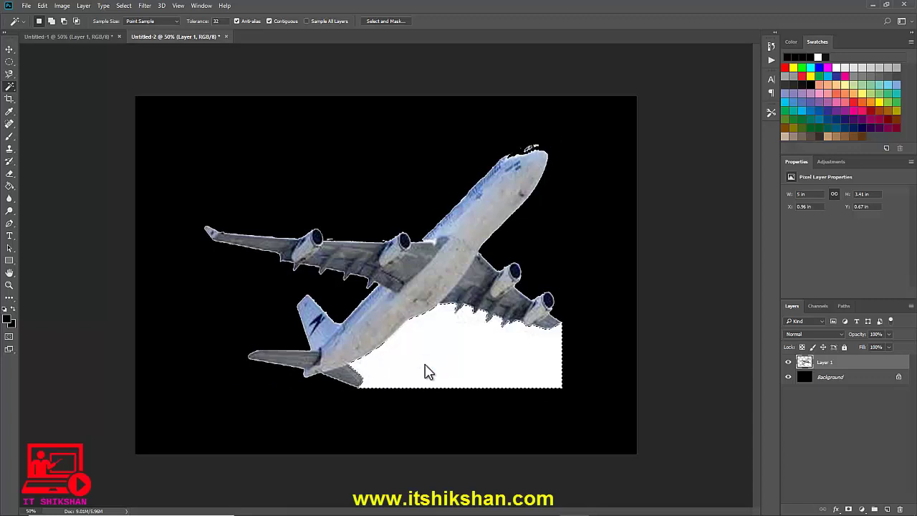
{"action": "key", "text": "Delete"}
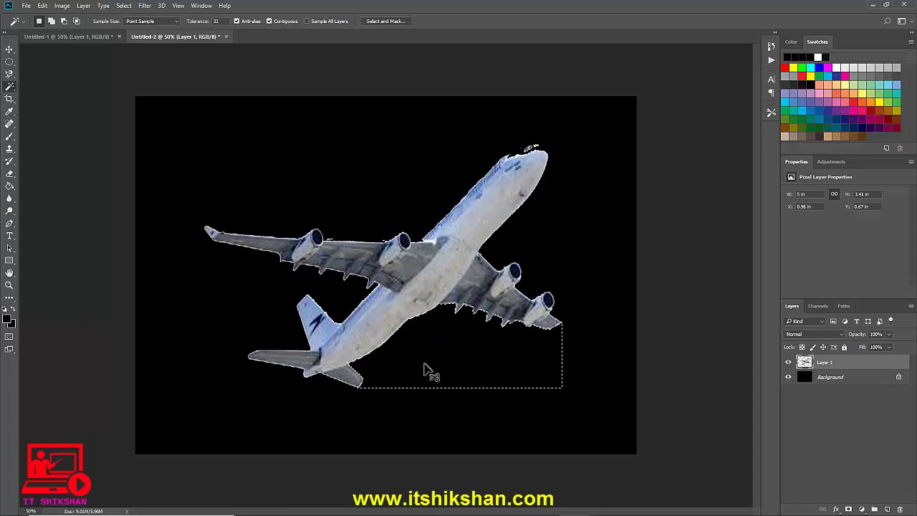
{"action": "key", "text": "ctrl+d"}
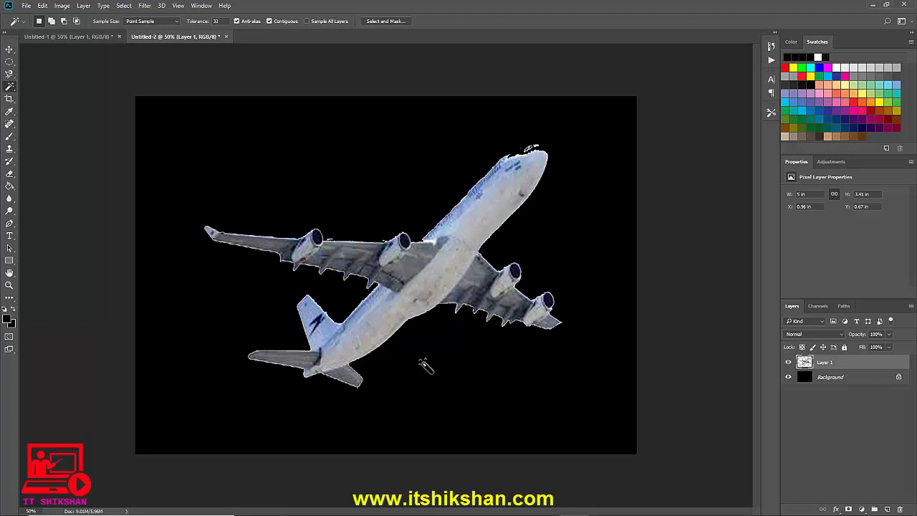
Shrink the cut-out airplane to about 3.59 × 1.79 in and drag it toward Untitled-1
{"action": "left_click", "coordinate": [9, 49]}
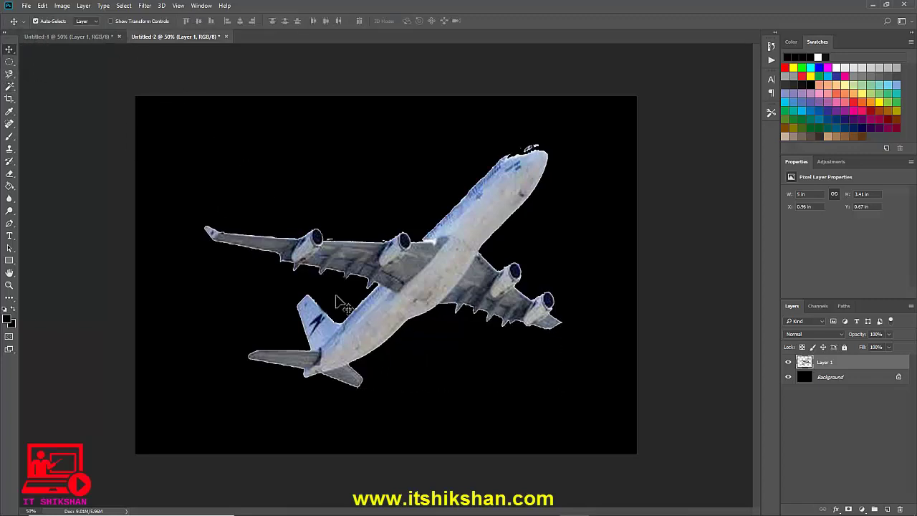
{"action": "key", "text": "ctrl+t"}
{"action": "mouse_move", "coordinate": [563, 142]}
{"action": "left_mouse_down"}
{"action": "mouse_move", "coordinate": [451, 191]}
{"action": "mouse_move", "coordinate": [481, 206]}
{"action": "mouse_move", "coordinate": [492, 250]}
{"action": "mouse_move", "coordinate": [460, 255]}
{"action": "left_mouse_up"}
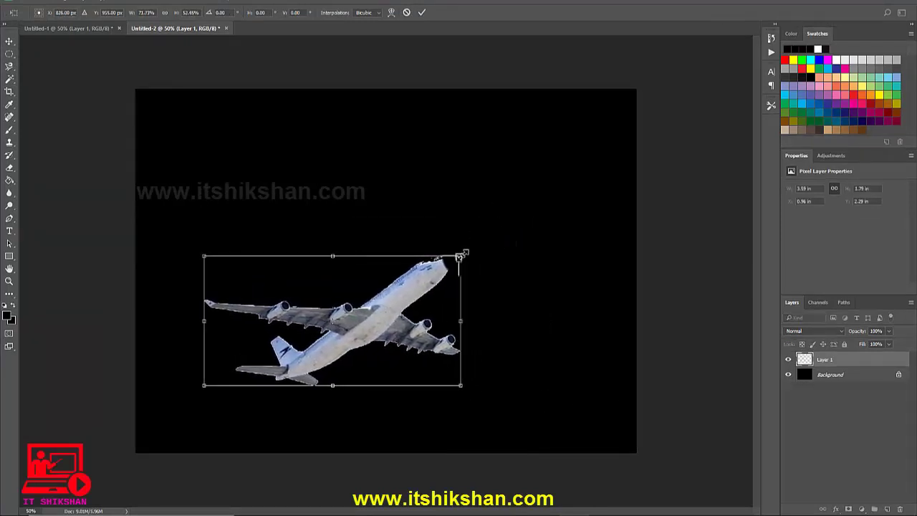
{"action": "left_click", "coordinate": [9, 41]}
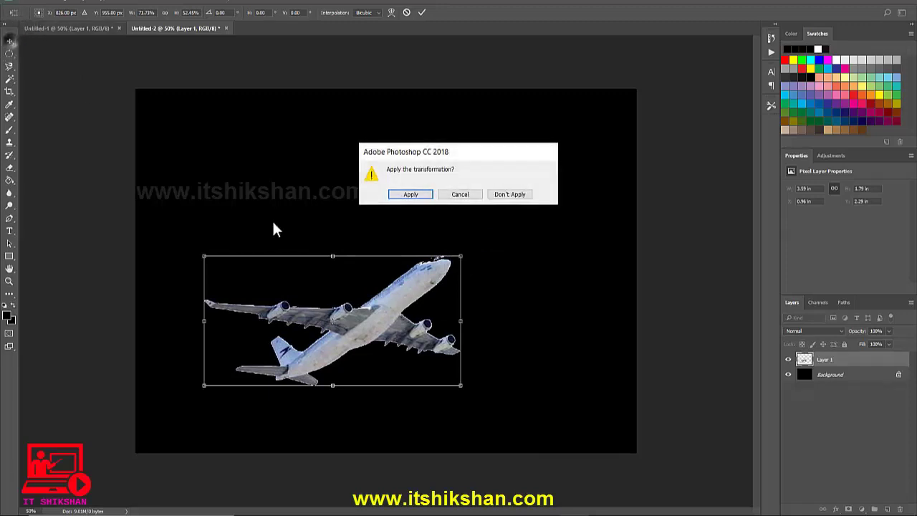
{"action": "left_click", "coordinate": [404, 197]}
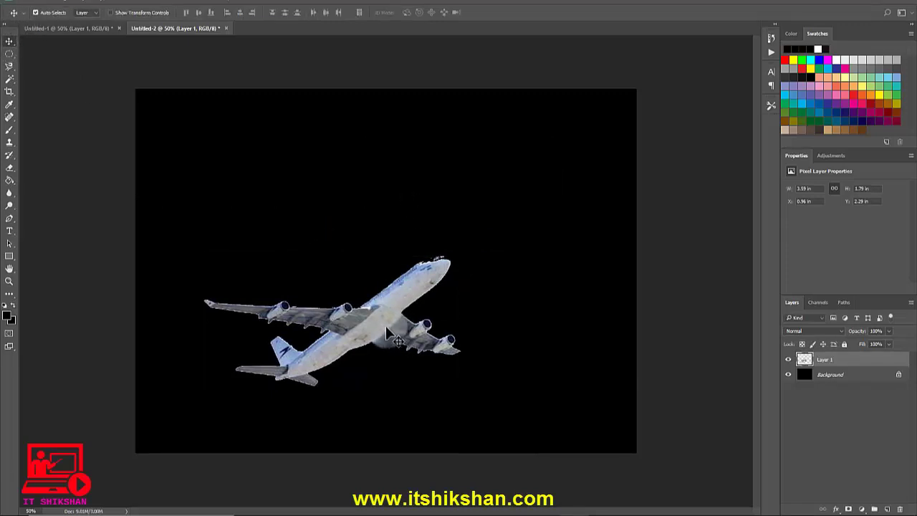
{"action": "left_click_drag", "start_coordinate": [386, 325], "coordinate": [108, 45]}
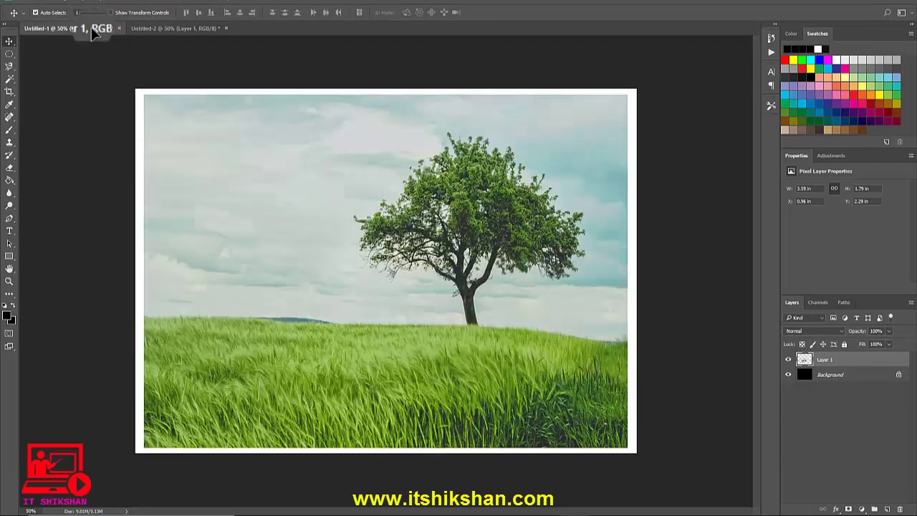
Drop the airplane into Untitled-1 as Layer 2 and scale it to about 1.98 × 1.02 in
{"action": "left_click_drag", "start_coordinate": [109, 45], "coordinate": [195, 99]}
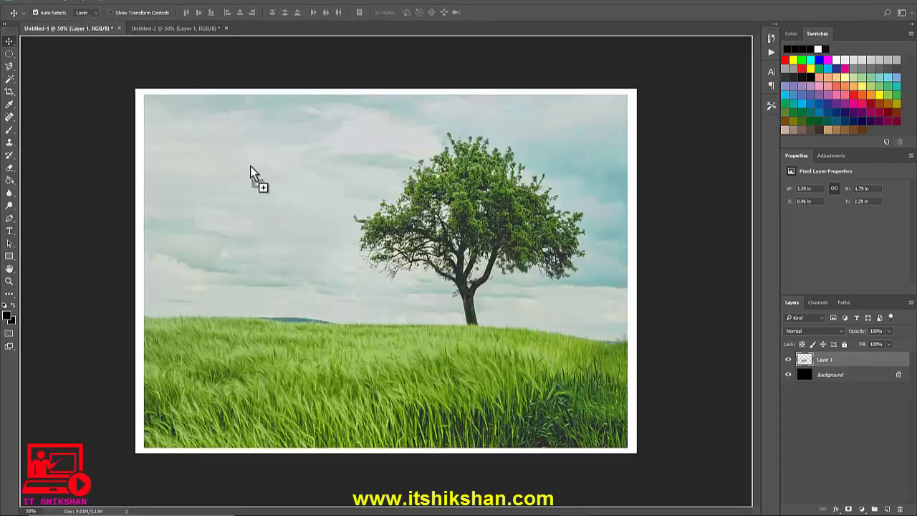
{"action": "left_click_drag", "start_coordinate": [283, 209], "coordinate": [274, 201]}
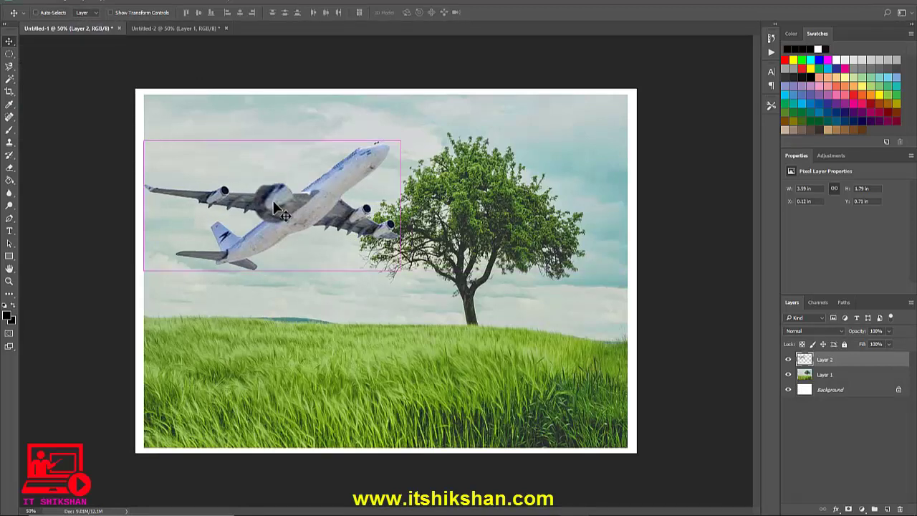
{"action": "key", "text": "ctrl+t"}
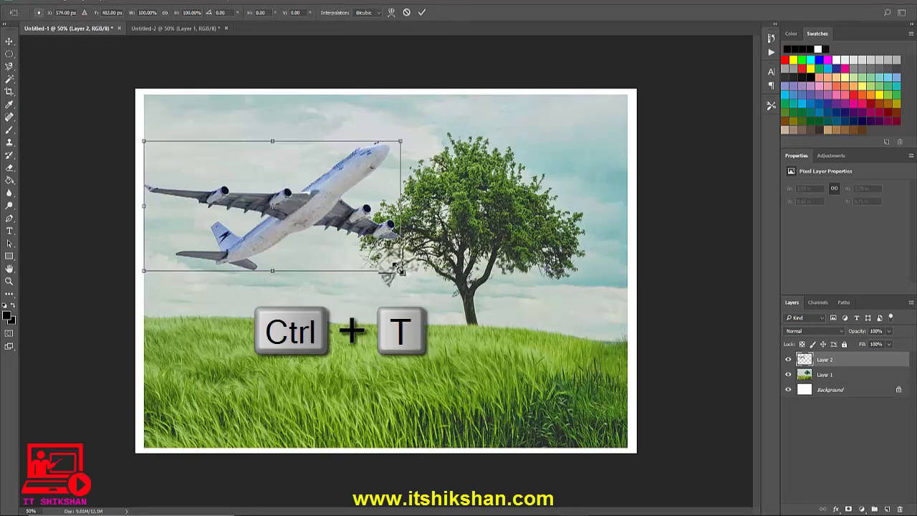
{"action": "left_click_drag", "start_coordinate": [395, 269], "coordinate": [275, 198]}
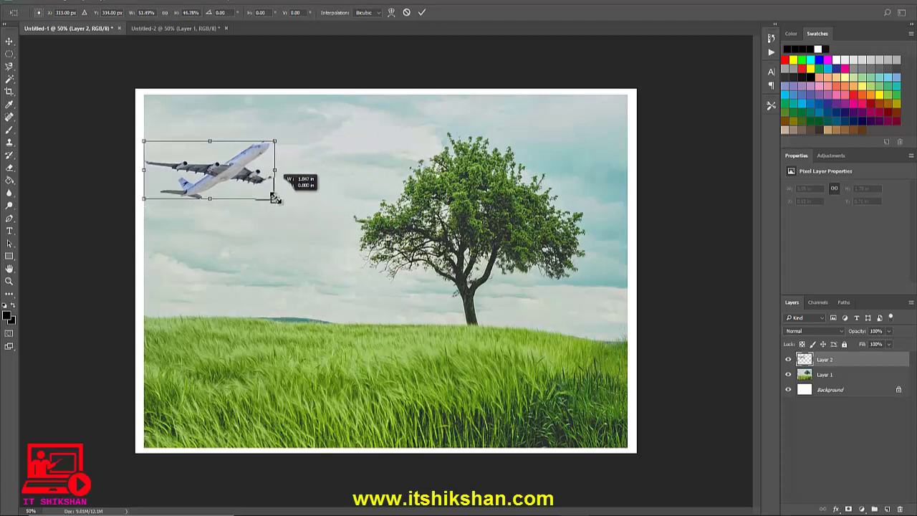
{"action": "left_click_drag", "start_coordinate": [276, 198], "coordinate": [286, 215]}
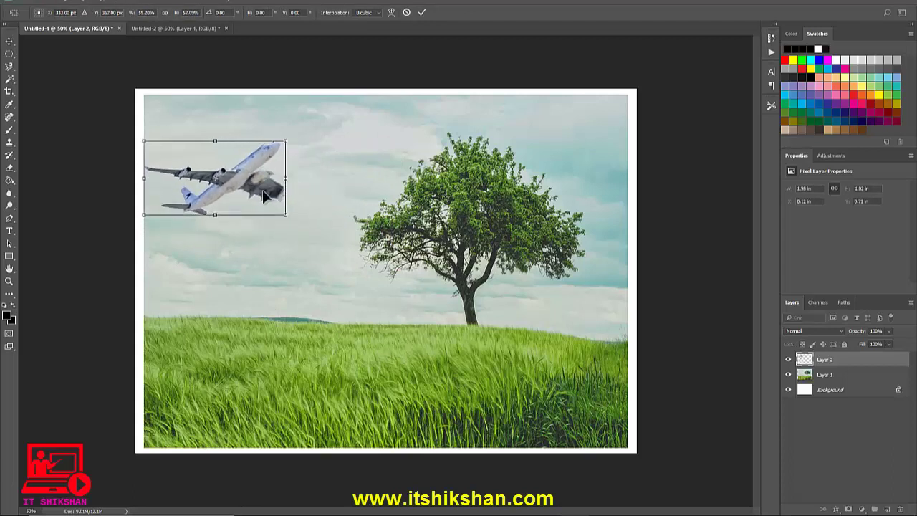
Move the airplane into the top-left corner of the sky and apply the transform
{"action": "left_click_drag", "start_coordinate": [253, 181], "coordinate": [271, 162]}
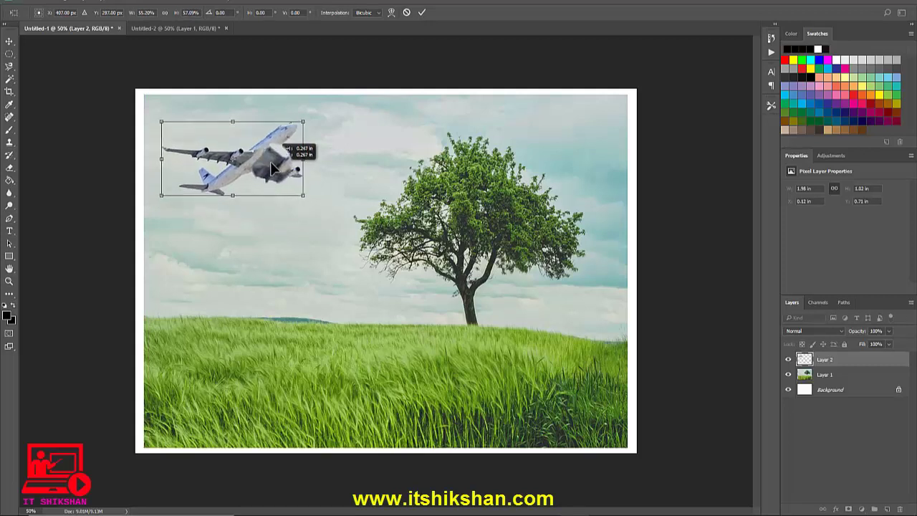
{"action": "left_click_drag", "start_coordinate": [270, 162], "coordinate": [262, 147]}
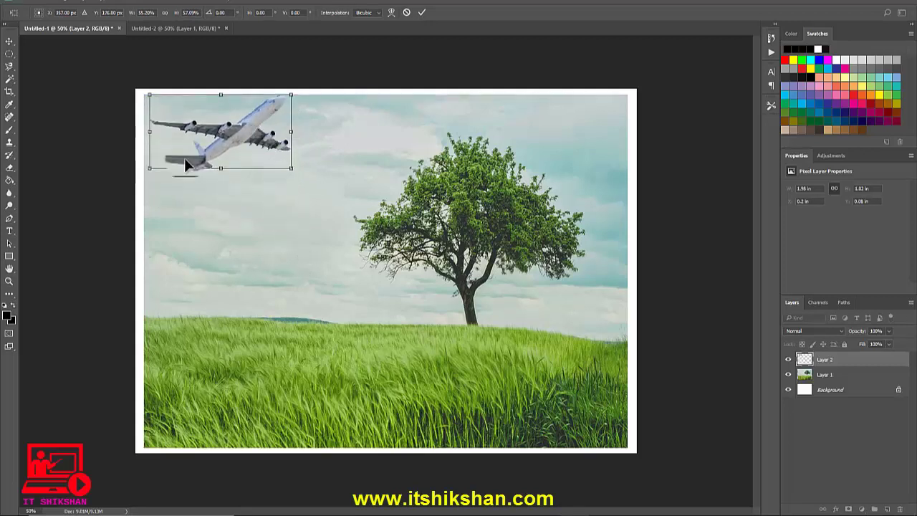
{"action": "left_click", "coordinate": [10, 42]}
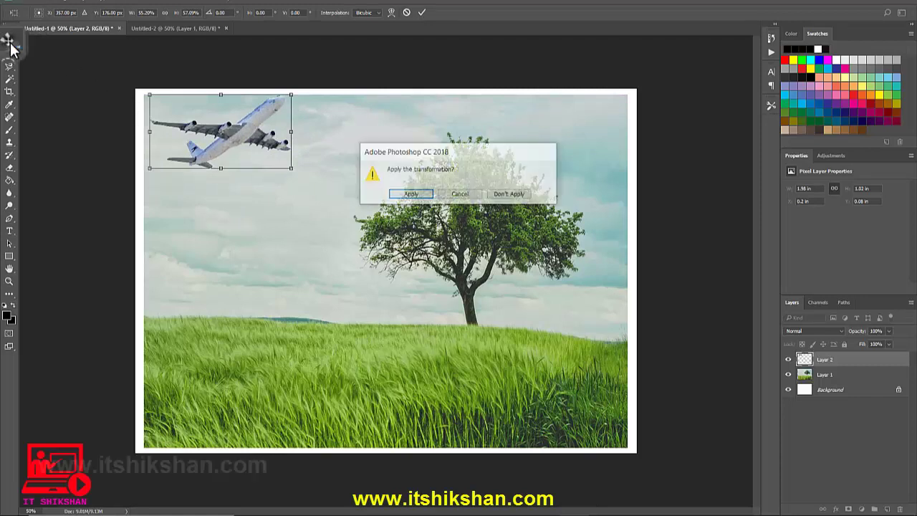
{"action": "left_click", "coordinate": [413, 195]}
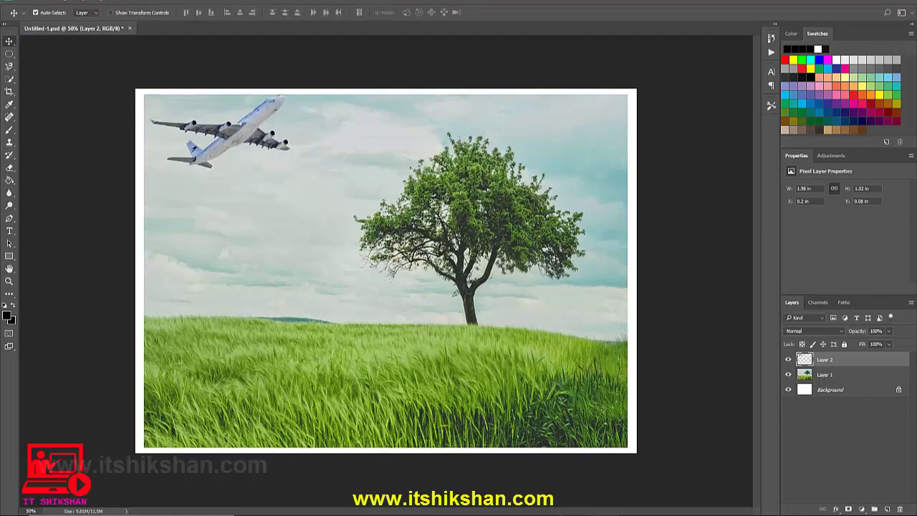